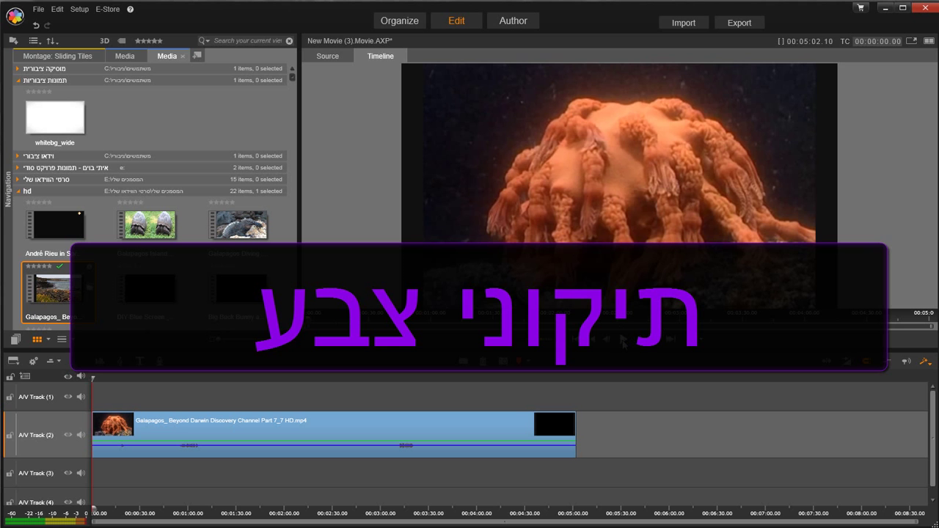
Step: Play a few seconds of the movie in the timeline preview, pause it and return to the start
left_click(623, 340)
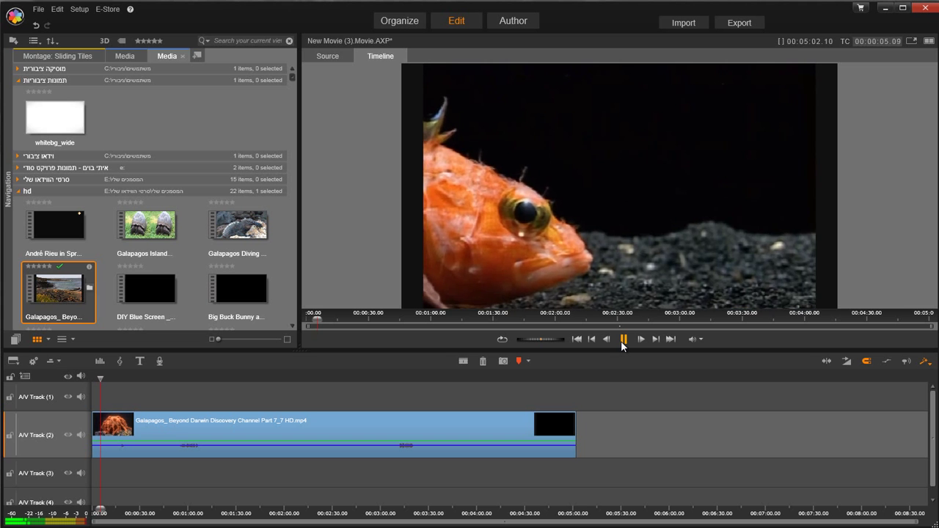
left_click(623, 341)
left_click(578, 339)
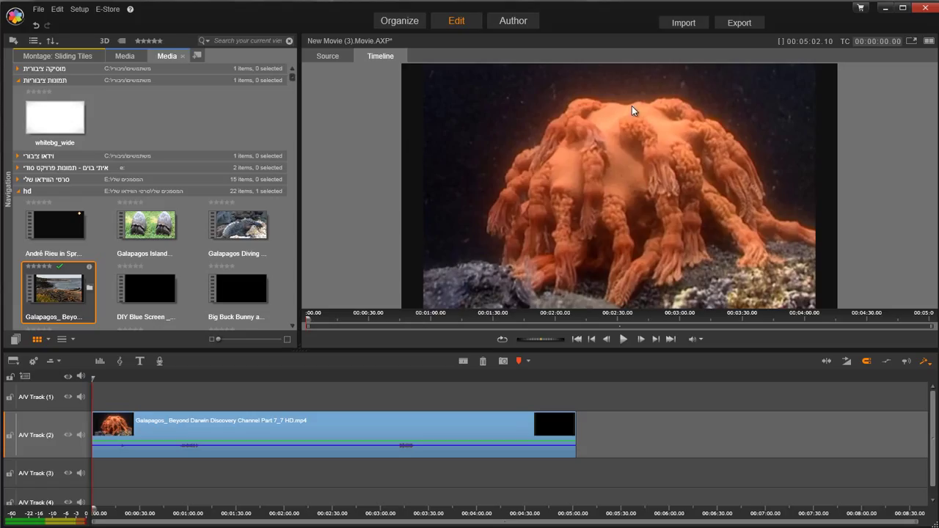
Step: Open the Galapagos clip on A/V Track (2) in the Effects Editor and switch to its Corrections
right_click(473, 418)
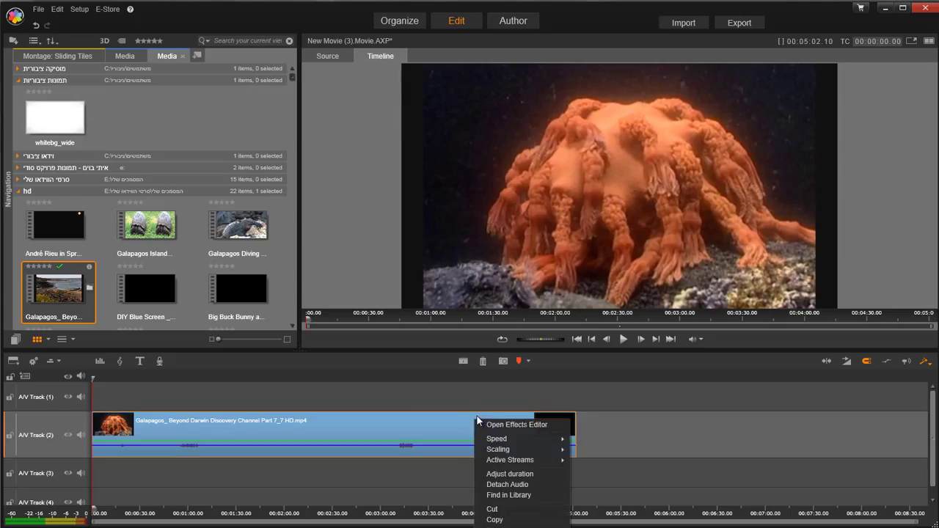
left_click(518, 425)
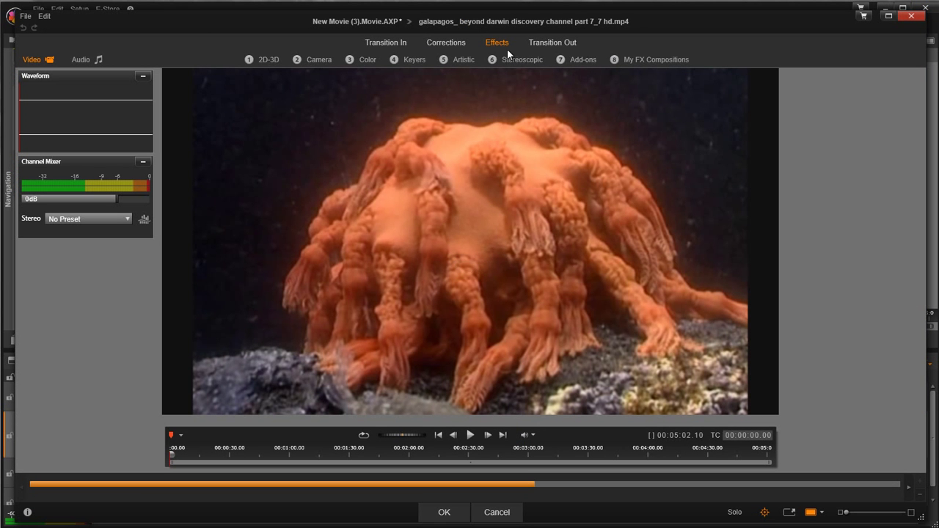
left_click(447, 43)
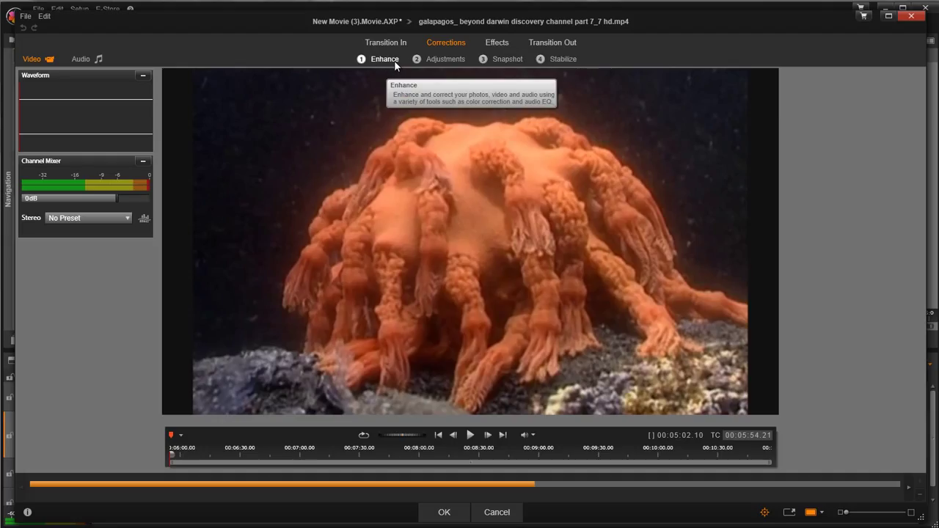
Step: Look through the Adjustments, Snapshot and Stabilize corrections, and open the Enhance settings
left_click(453, 60)
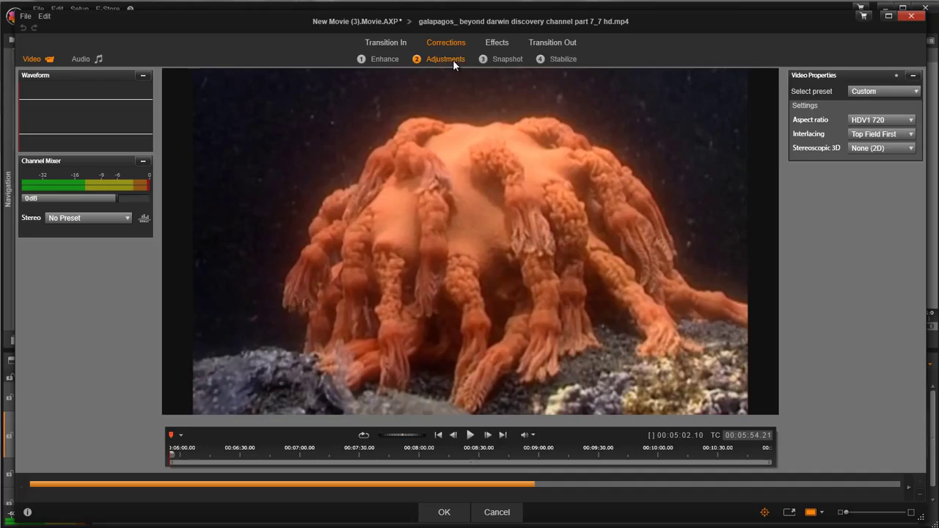
left_click(513, 61)
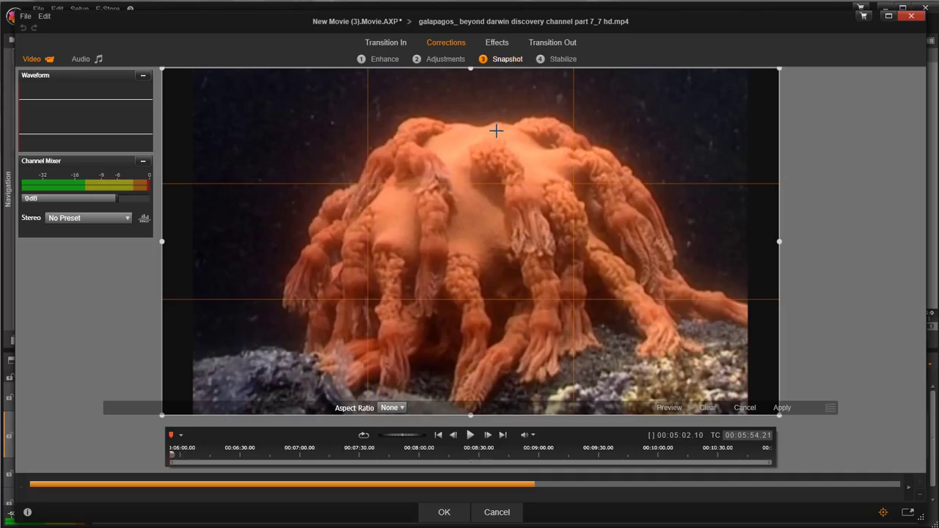
left_click(564, 60)
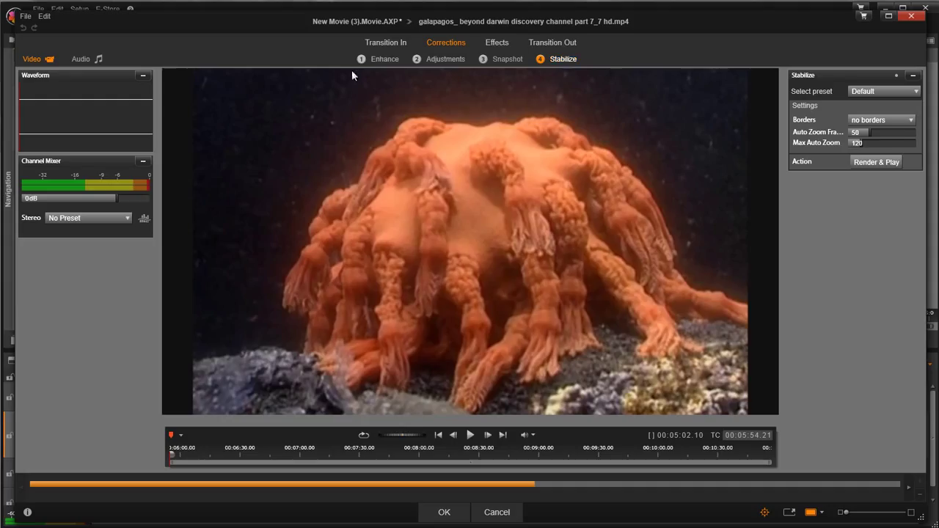
left_click(372, 59)
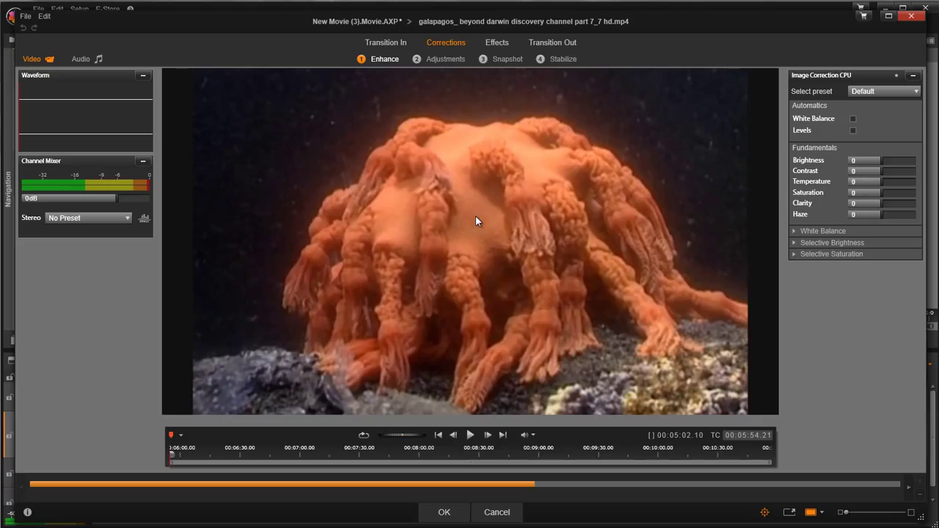
Step: Try automatic White Balance on the clip with its temperature raised to 10, reset the temperature and switch the correction off
left_click(853, 120)
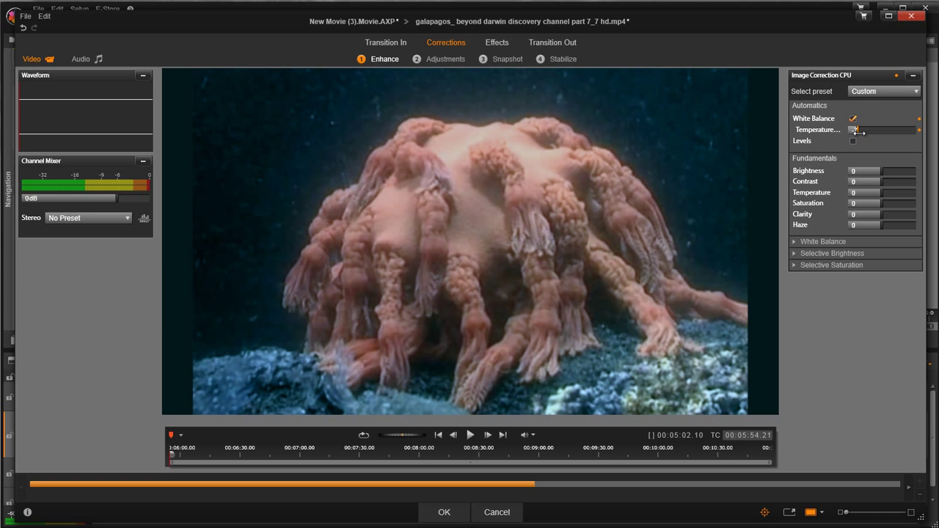
left_click_drag(857, 132, 930, 132)
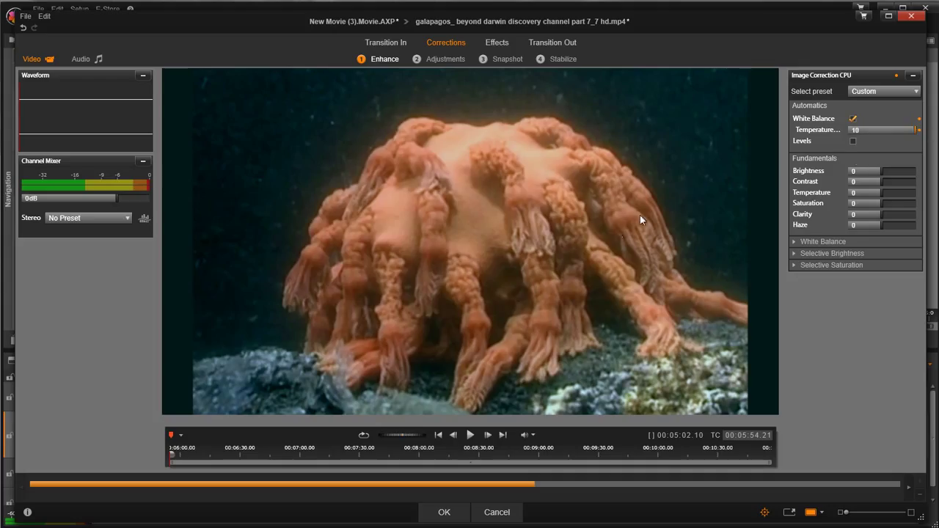
left_click_drag(915, 130, 887, 135)
left_click(920, 131)
left_click(853, 119)
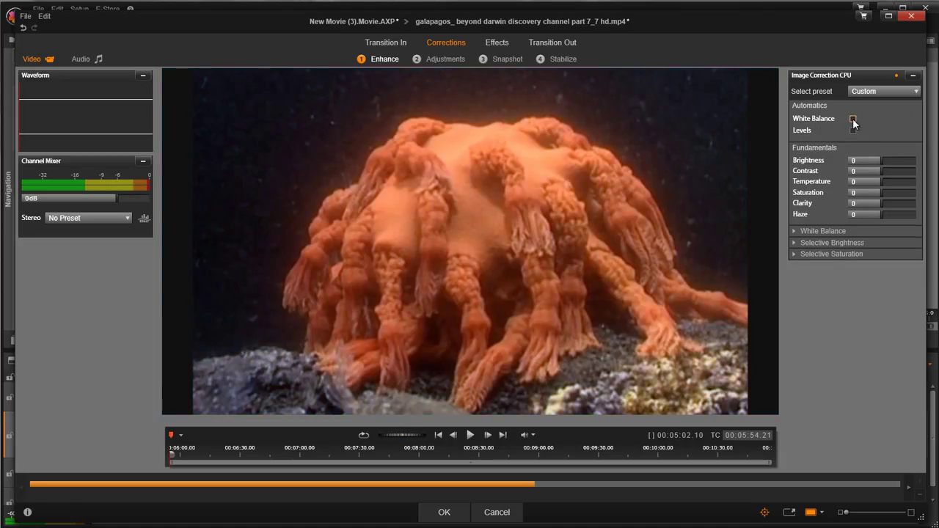
left_click(853, 119)
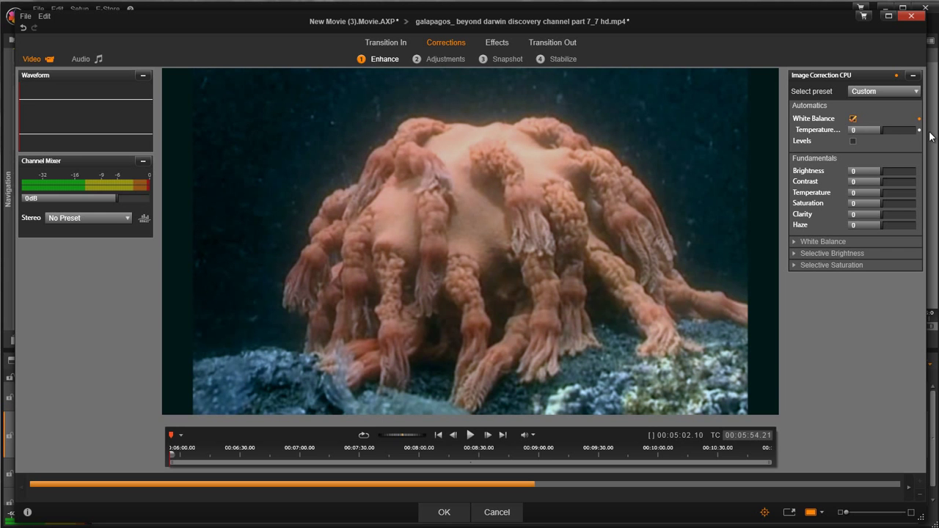
left_click(853, 119)
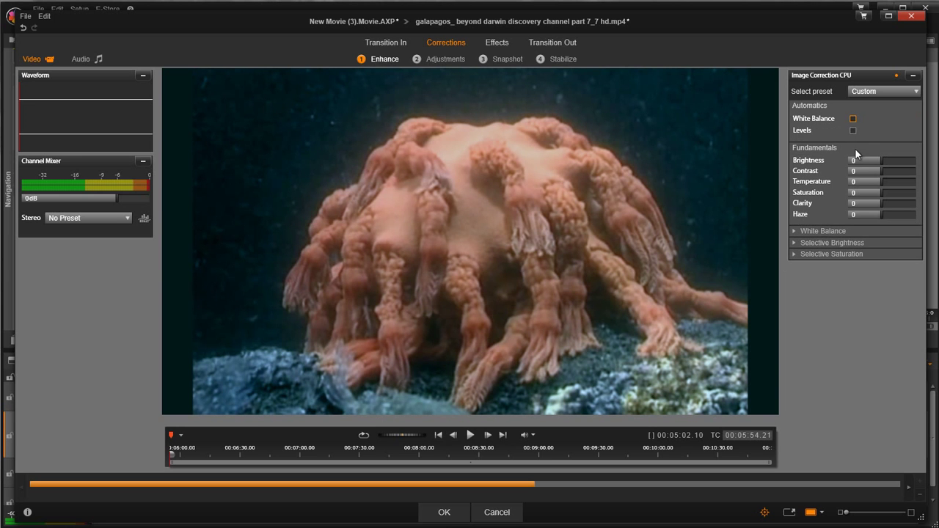
Step: Turn on automatic Levels, try its brightness at 4 and reset it, and set the Fundamentals brightness to -18
left_click(854, 130)
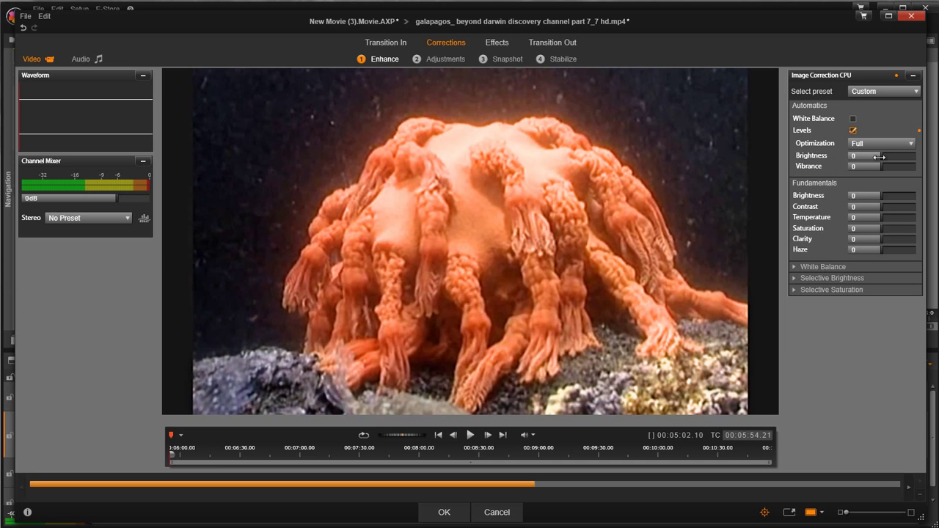
mouse_move(880, 156)
left_mouse_down()
mouse_move(860, 163)
mouse_move(911, 157)
mouse_move(885, 157)
mouse_move(895, 167)
left_mouse_up()
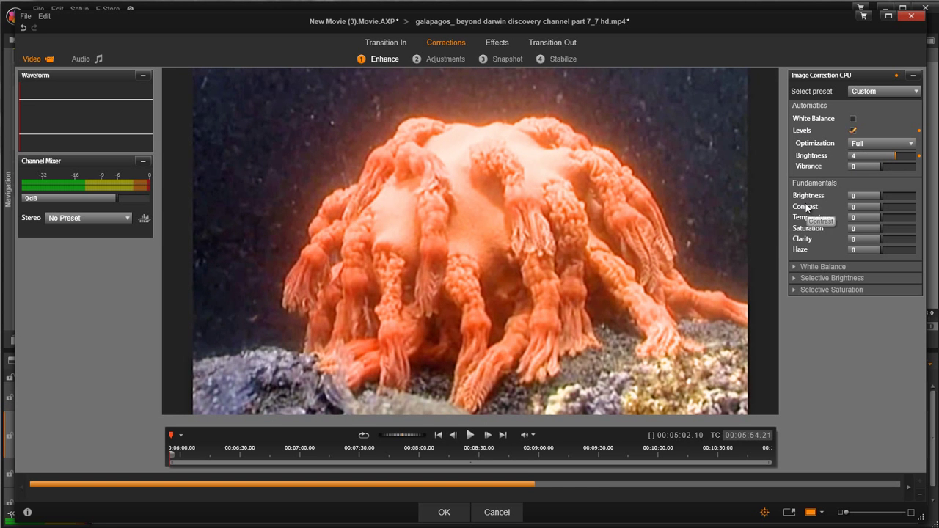
left_click(919, 157)
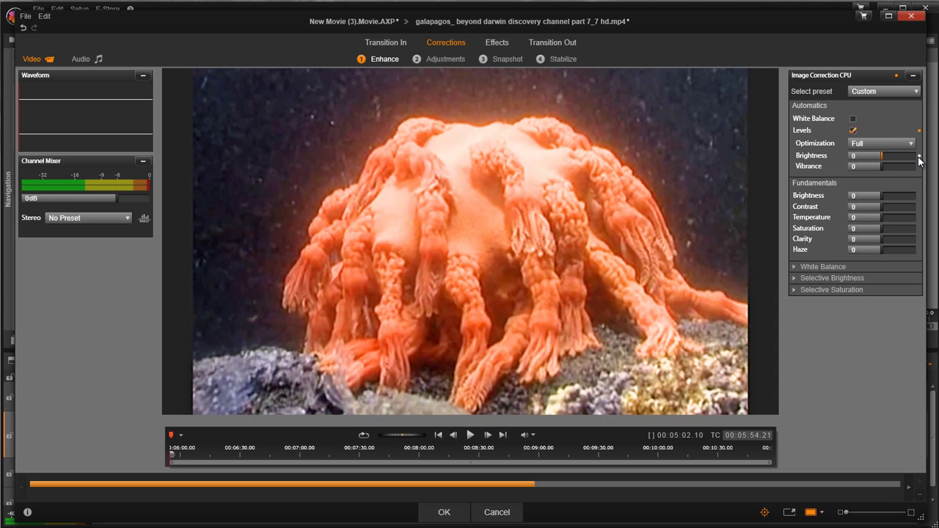
mouse_move(883, 195)
left_mouse_down()
mouse_move(906, 194)
mouse_move(844, 192)
mouse_move(871, 194)
left_mouse_up()
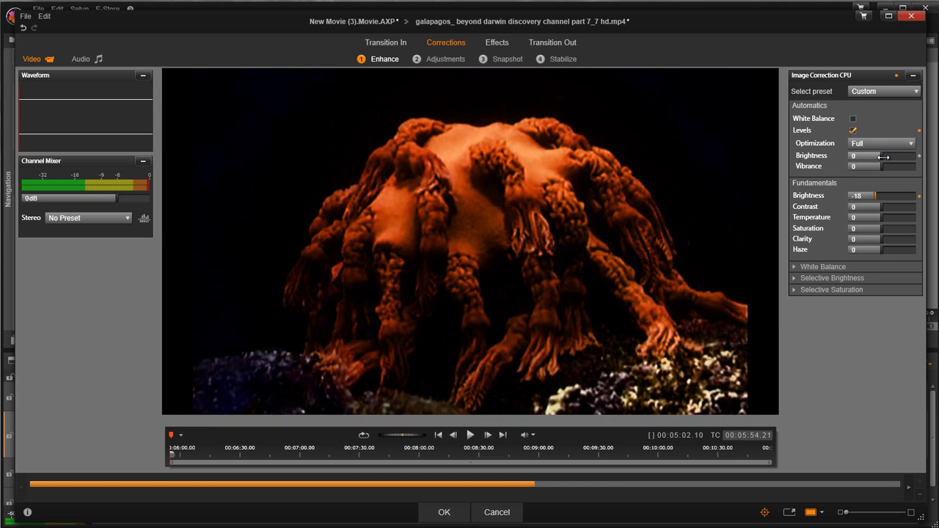
Step: Try the Levels correction with brightness -4 and vibrance 6, reset both values and turn Levels off
left_click_drag(881, 158, 856, 157)
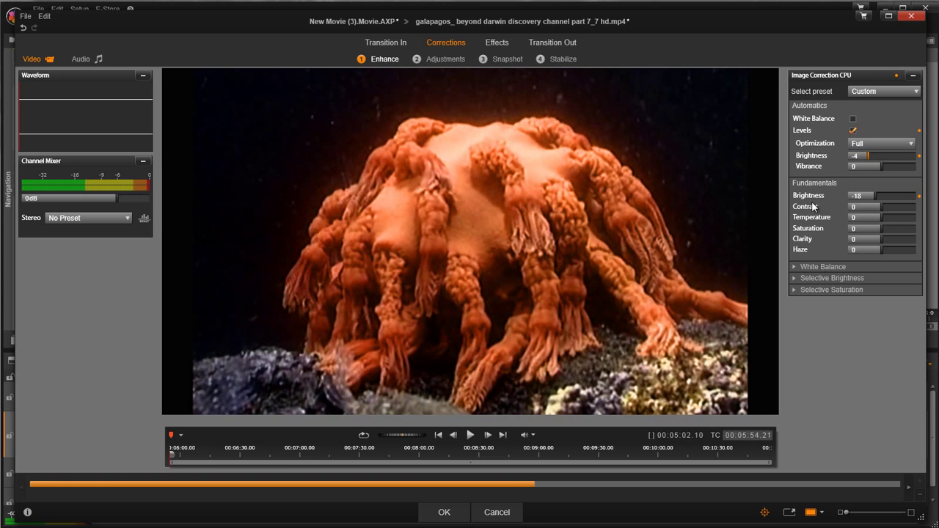
left_click_drag(881, 167, 903, 166)
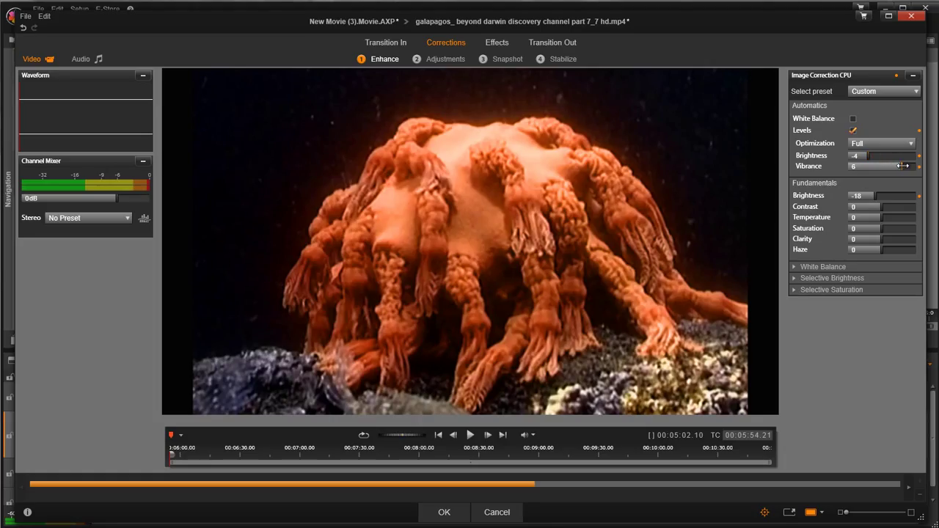
left_click(919, 166)
left_click(919, 155)
left_click(852, 129)
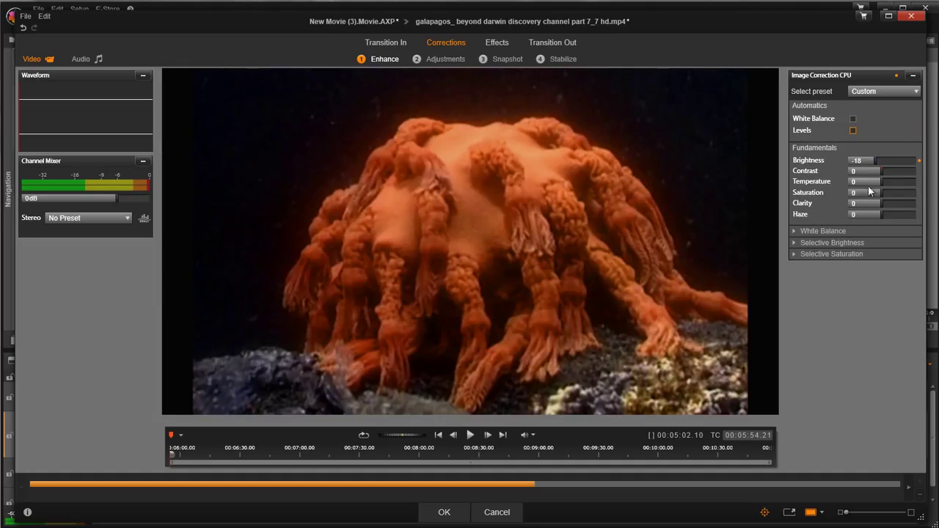
Step: Try a lower and a higher Fundamentals temperature on the clip, and reset it to the default
left_click_drag(884, 183, 834, 184)
left_click_drag(858, 183, 907, 183)
left_click(920, 182)
Step: Set the clip's saturation to 100 and play a few seconds to preview the colours
left_click_drag(888, 195, 917, 193)
left_click(470, 436)
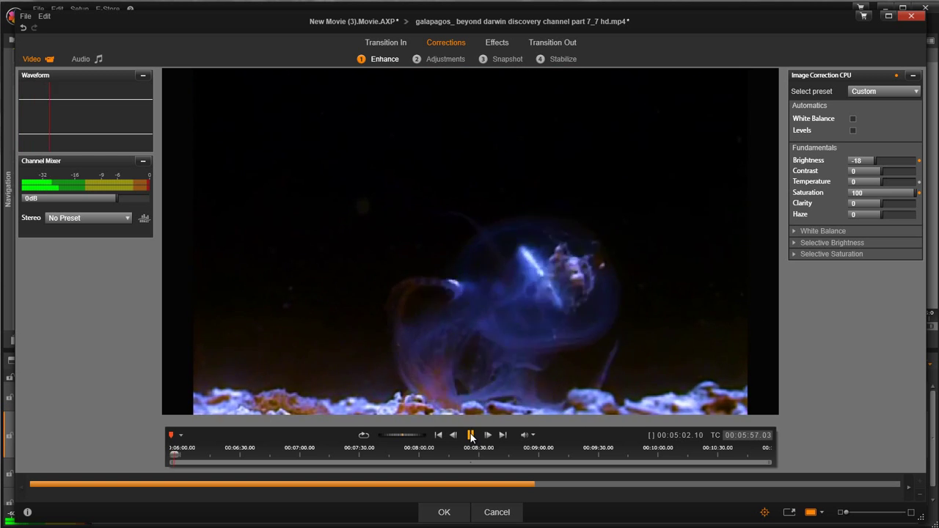
left_click(460, 379)
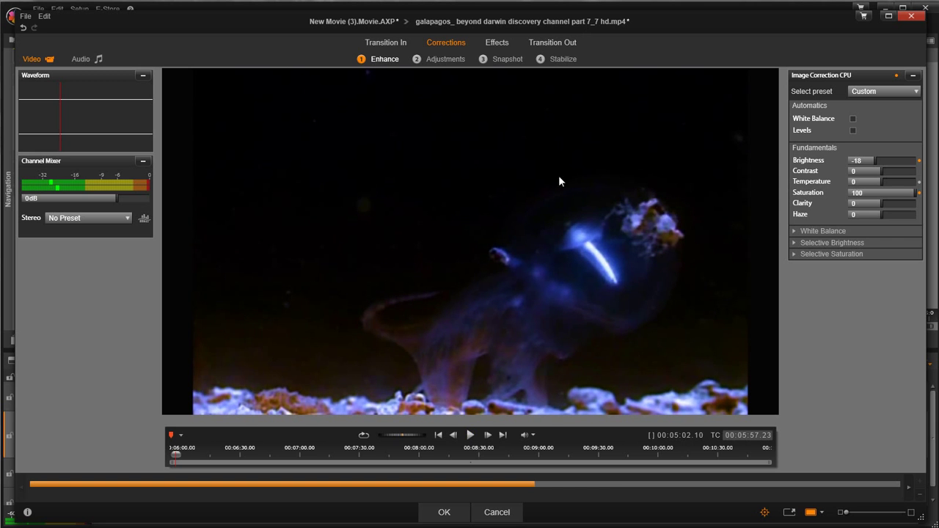
Step: Turn on automatic Levels with brightness 8 and play a few seconds of the clip to check it
left_click(853, 130)
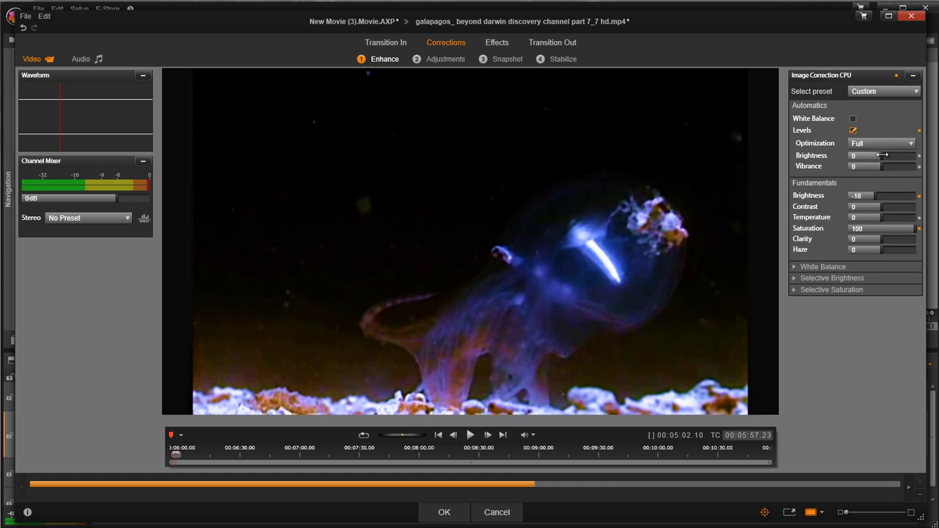
left_click_drag(882, 155, 909, 156)
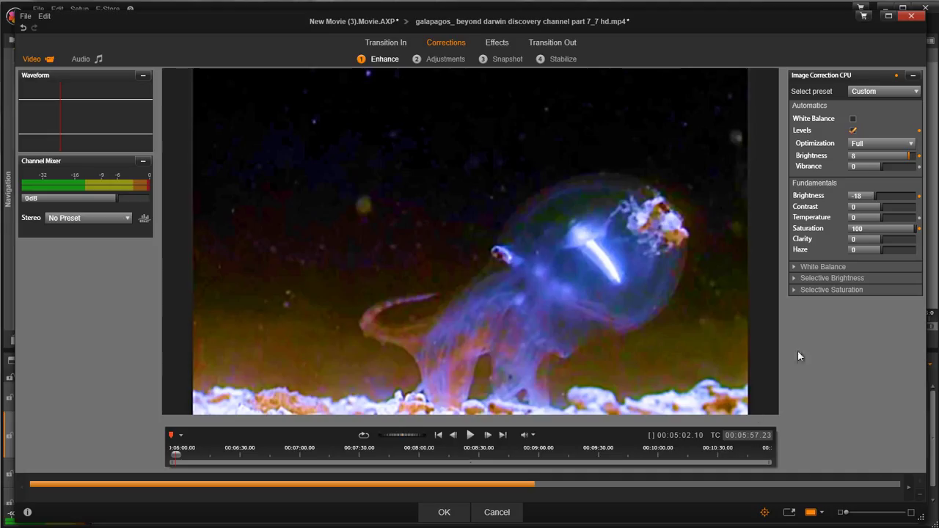
left_click(470, 435)
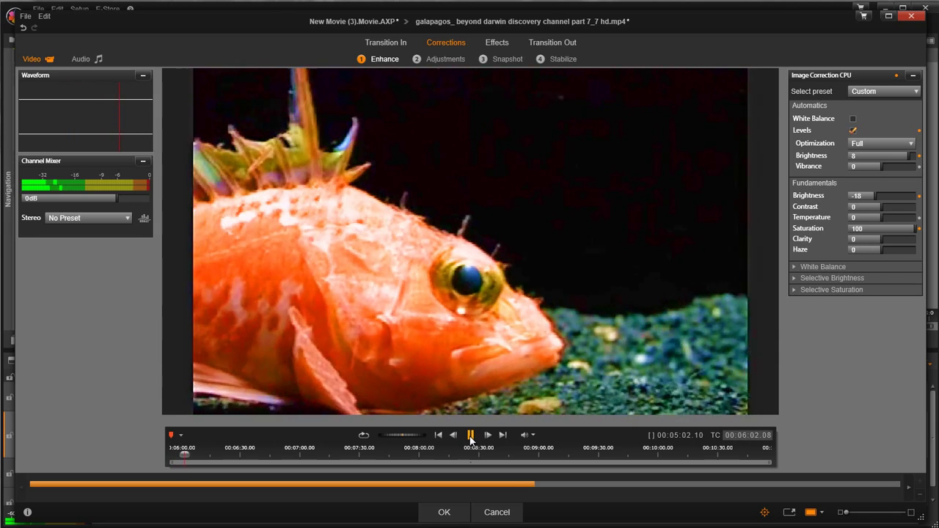
left_click(470, 435)
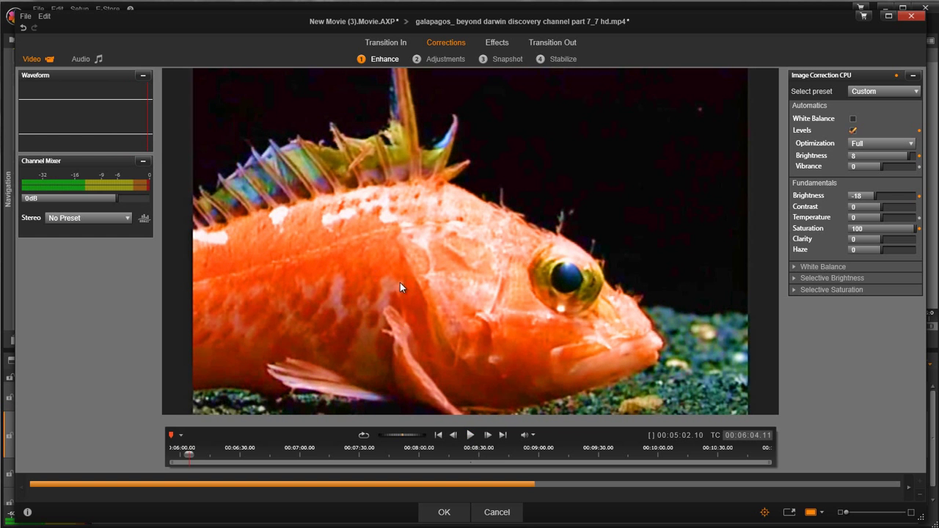
Step: Reset the saturation, raise the clarity to 100 and play part of the clip to preview the sharpening
left_click(919, 229)
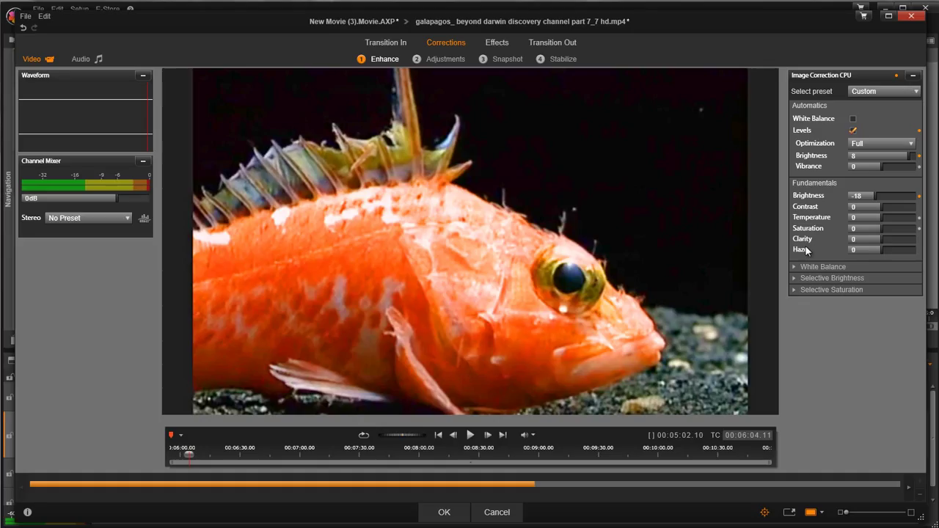
left_click_drag(881, 239, 900, 240)
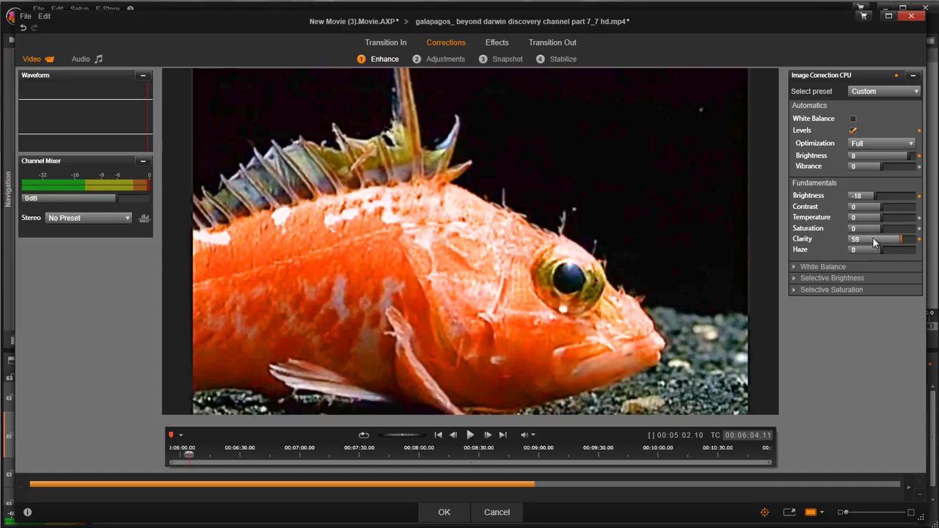
left_click_drag(901, 238, 935, 241)
left_click(472, 435)
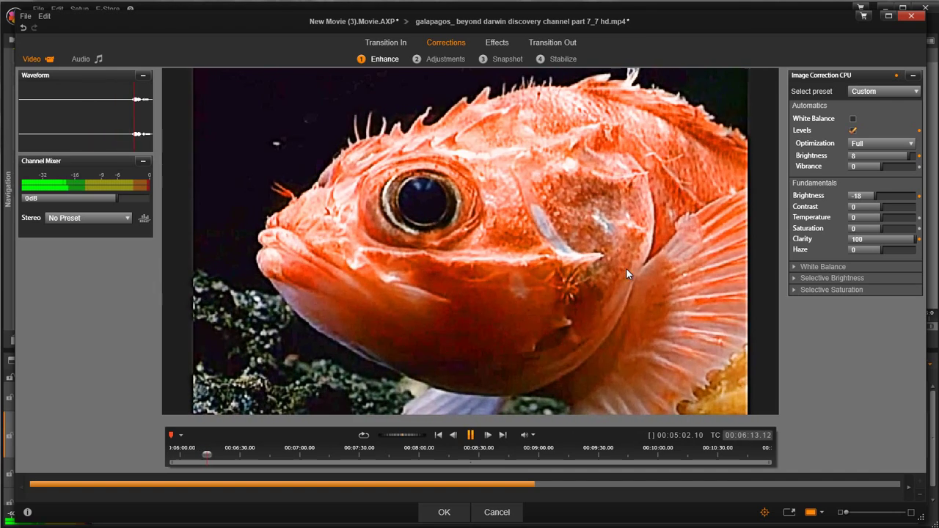
left_click(470, 435)
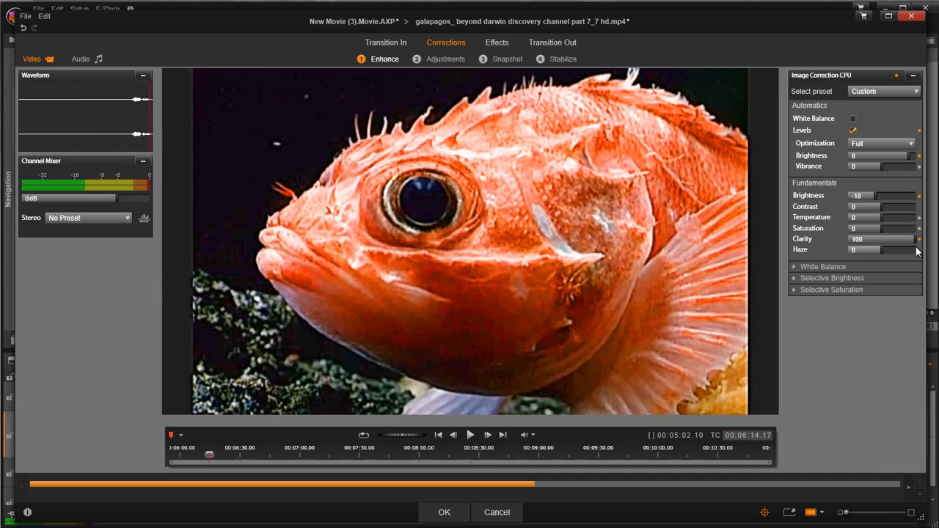
Step: Compare clarity at -100 during playback with clarity at 100 on the paused frame, and reset the clarity
left_click_drag(917, 242, 786, 245)
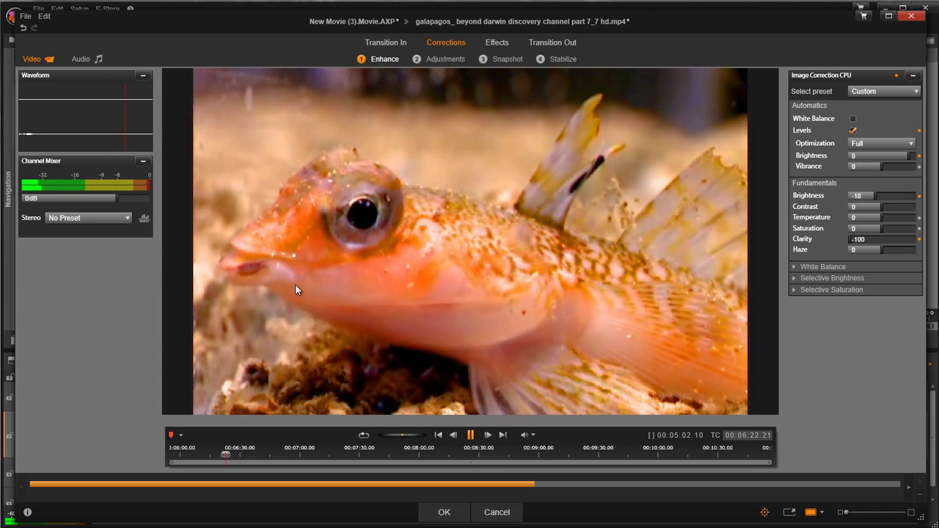
left_click(470, 435)
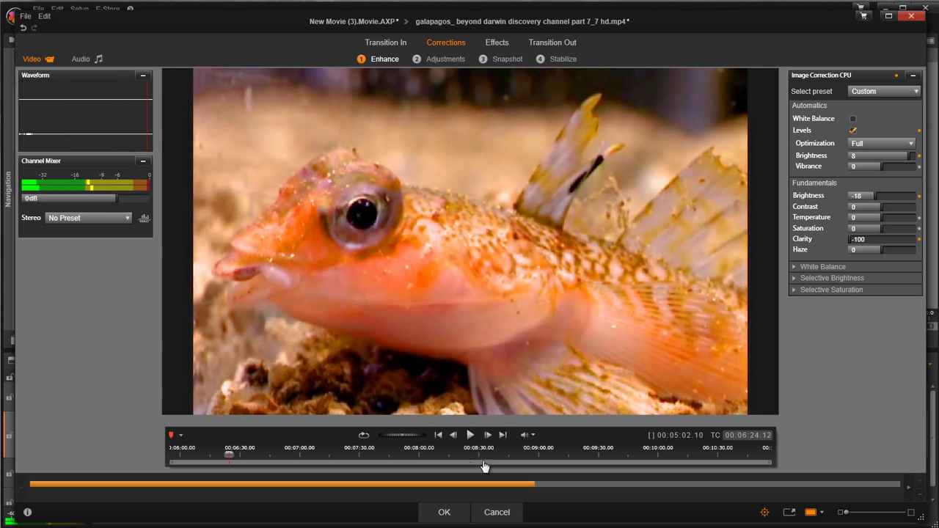
left_click_drag(858, 239, 916, 239)
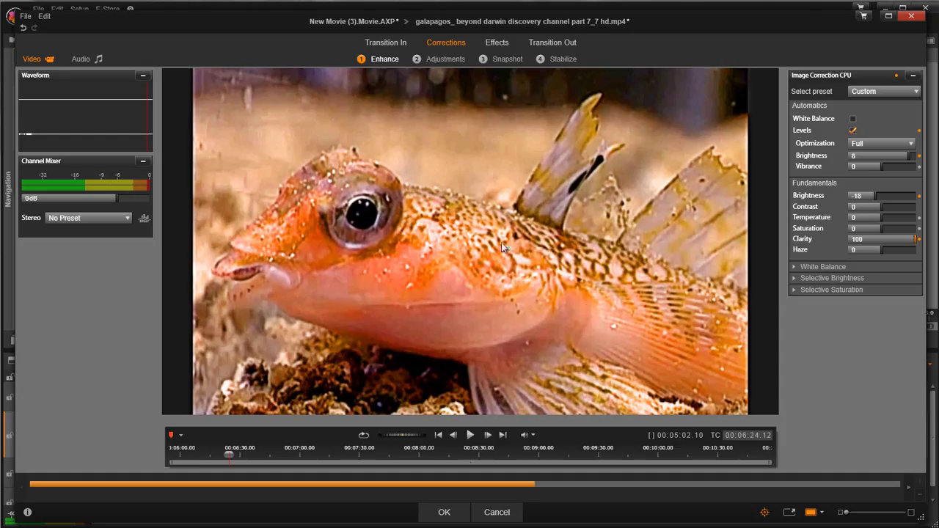
double_click(915, 239)
Step: Set the clip's haze to 100
left_click_drag(884, 250, 917, 250)
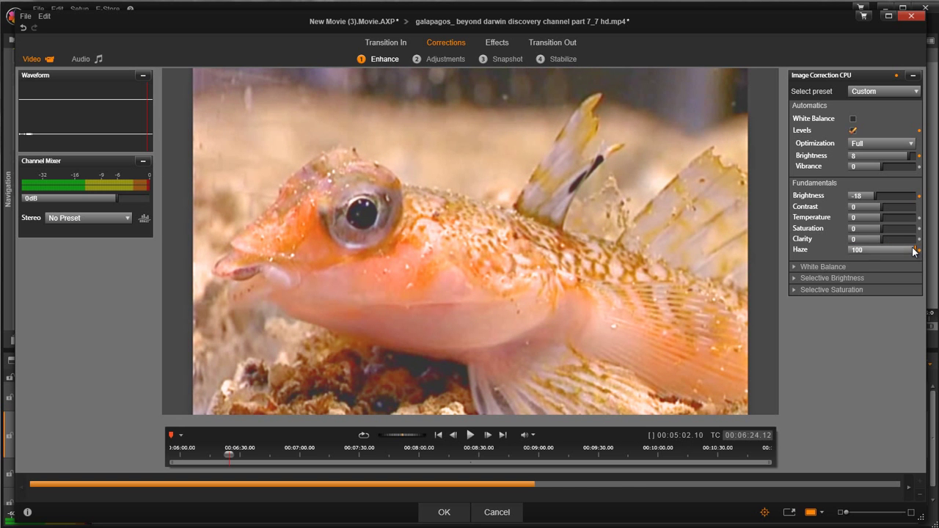
Step: Lower the clip's haze to 18 and shift the manual white balance from the neutral centre toward yellow
left_click_drag(915, 250, 888, 251)
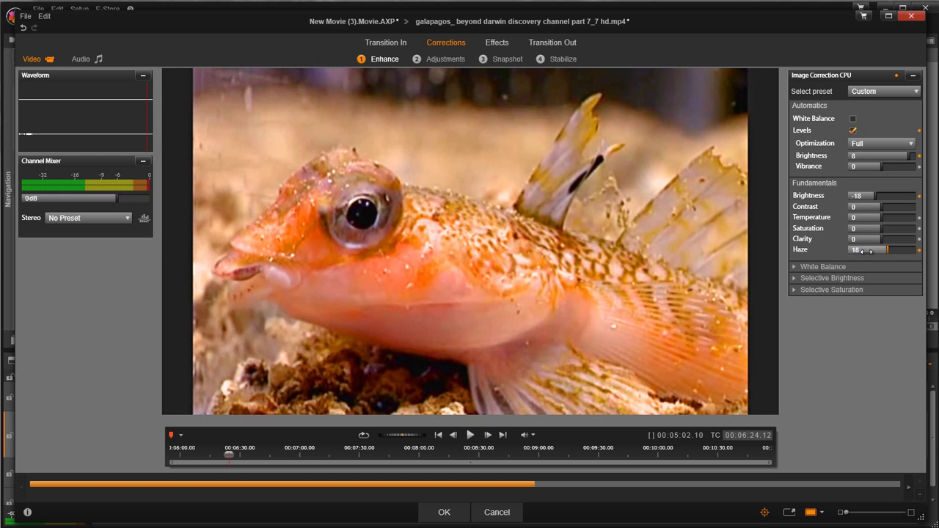
left_click(794, 268)
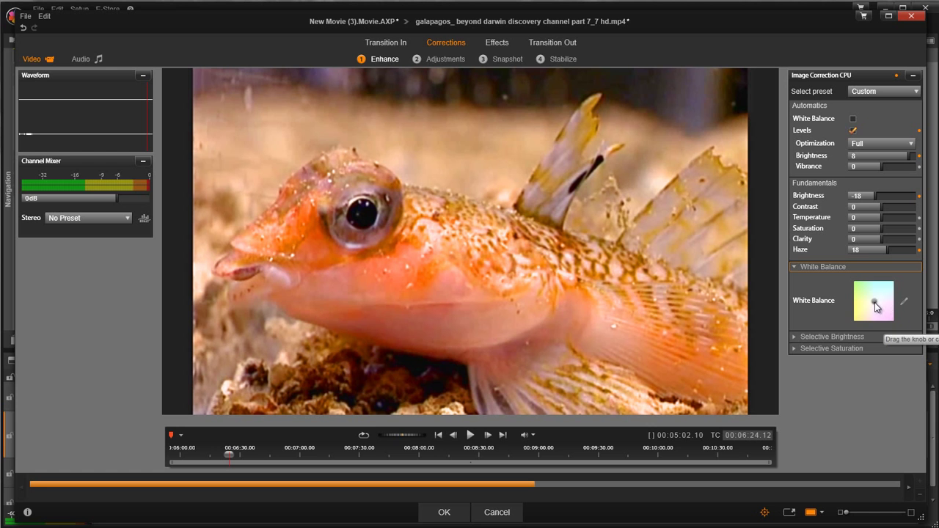
mouse_move(874, 304)
left_mouse_down()
mouse_move(888, 312)
mouse_move(879, 276)
mouse_move(860, 299)
mouse_move(863, 310)
mouse_move(866, 295)
mouse_move(873, 307)
mouse_move(869, 288)
mouse_move(875, 305)
mouse_move(864, 299)
left_mouse_up()
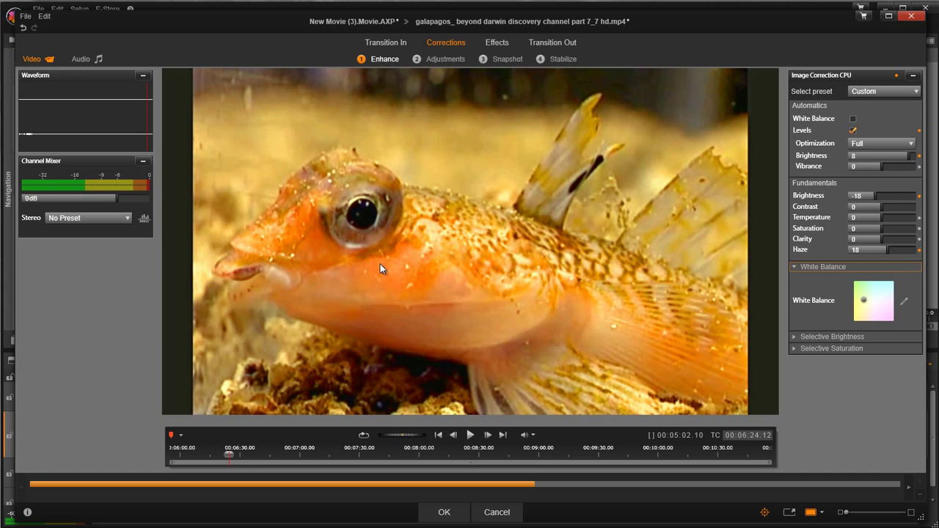
Step: Sample the white balance from the sand behind the fish, and move the balance point back to just on the yellow side of centre
left_click(905, 301)
left_click(429, 177)
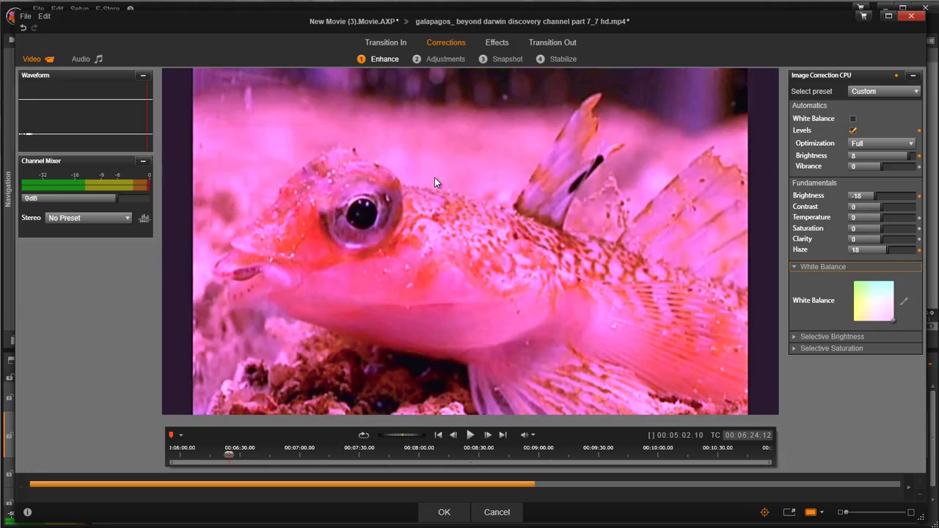
left_click_drag(895, 318, 870, 303)
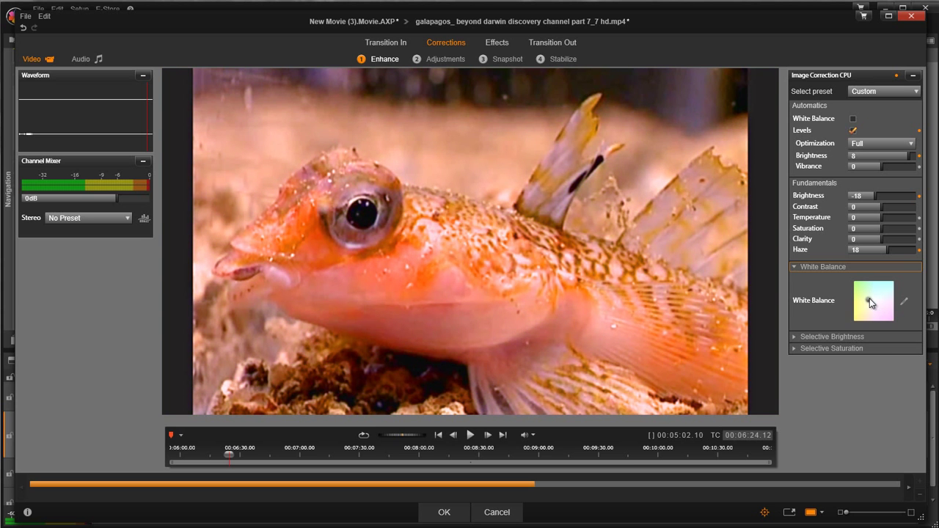
left_click(795, 268)
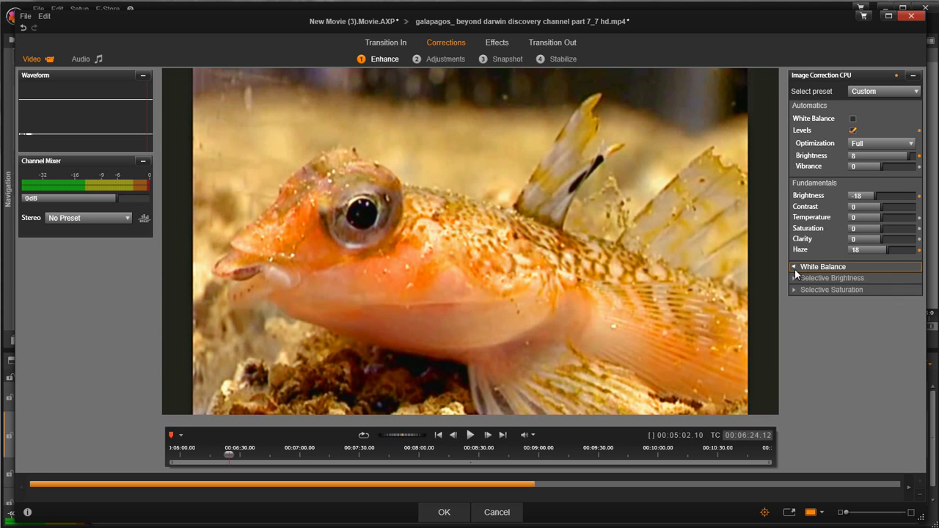
Step: Set the selective brightness to Blacks -8, Fill light -35, MidRange -36, Highlights -61 and Whites -42
left_click(794, 279)
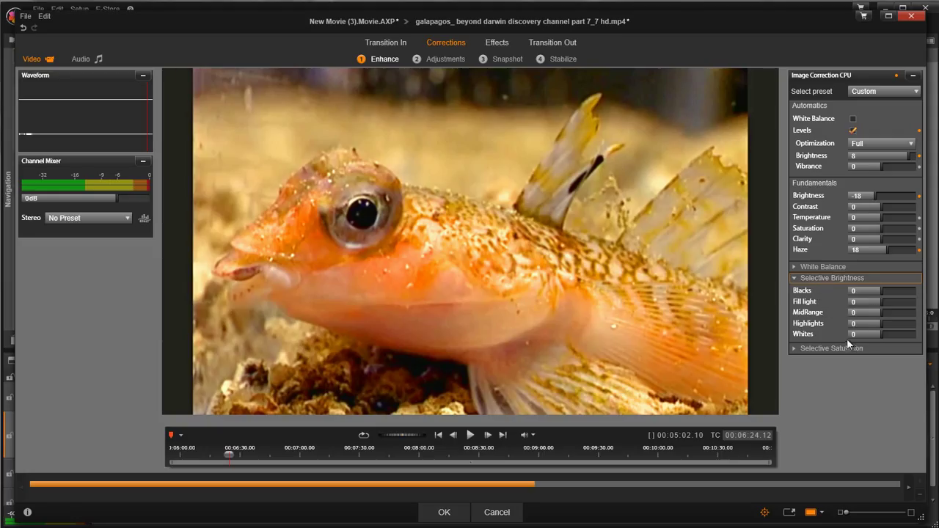
left_click_drag(879, 302, 860, 311)
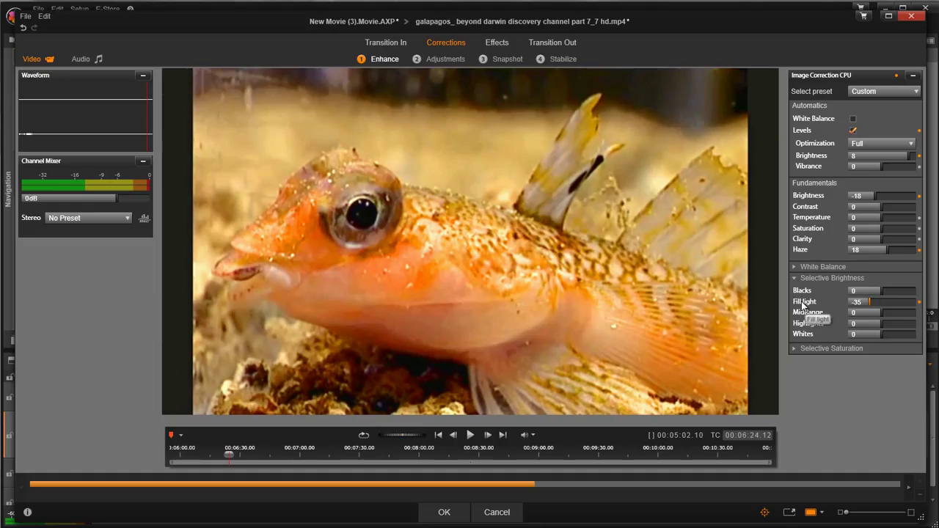
mouse_move(866, 314)
left_mouse_down()
mouse_move(918, 312)
mouse_move(854, 314)
mouse_move(891, 314)
mouse_move(868, 314)
left_mouse_up()
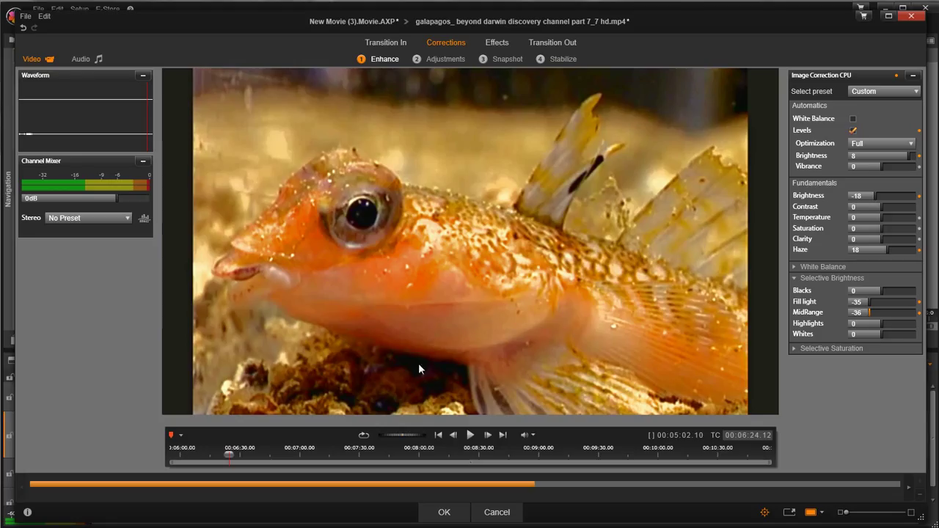
left_click_drag(885, 328, 828, 334)
mouse_move(861, 294)
left_mouse_down()
mouse_move(917, 291)
mouse_move(838, 296)
mouse_move(912, 297)
mouse_move(874, 296)
left_mouse_up()
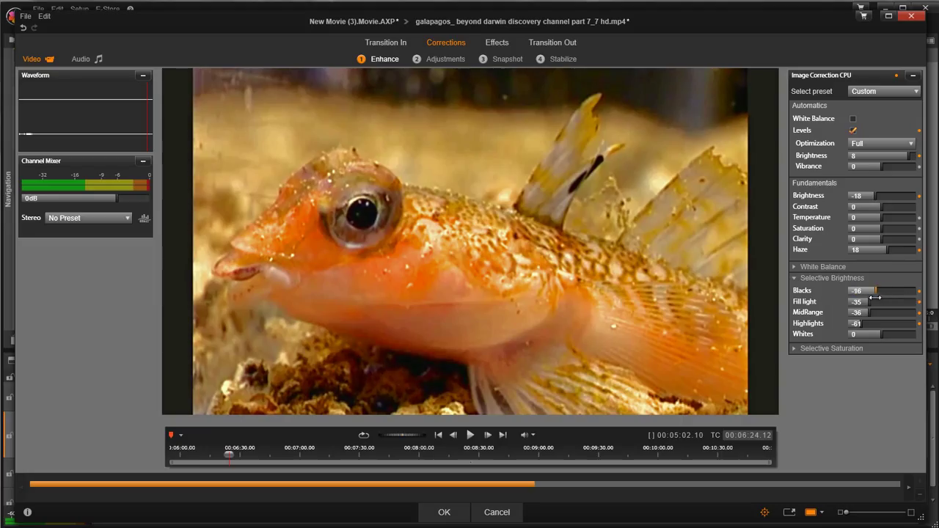
left_click_drag(881, 334, 813, 333)
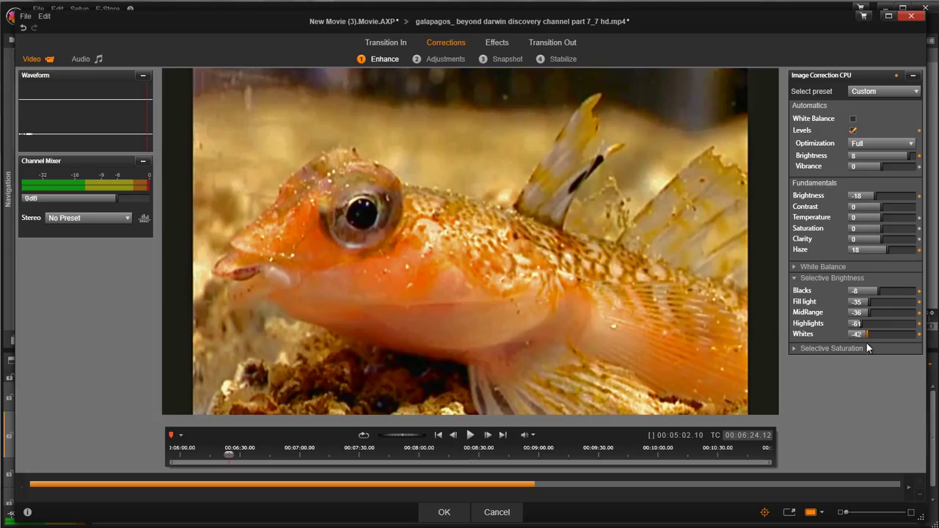
left_click(805, 282)
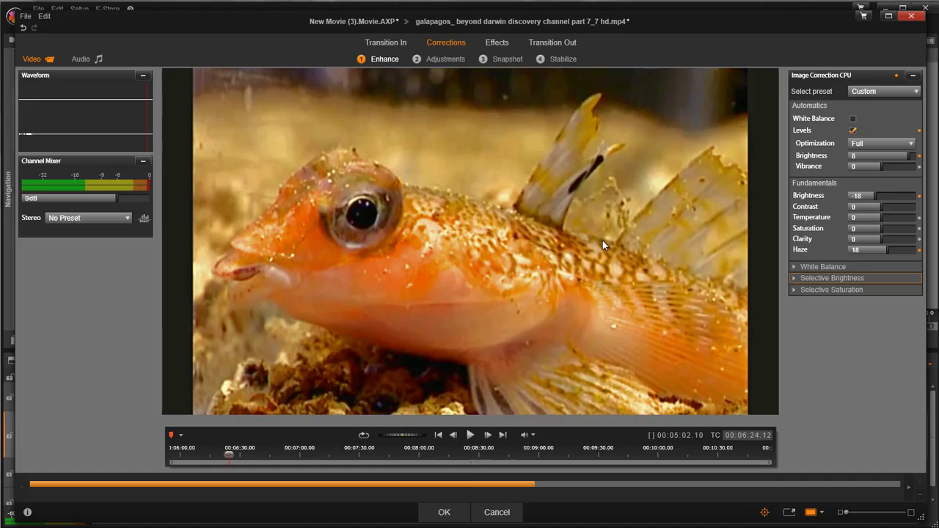
Step: Reset all of the clip's image corrections with the Default preset
left_click(891, 90)
left_click(878, 104)
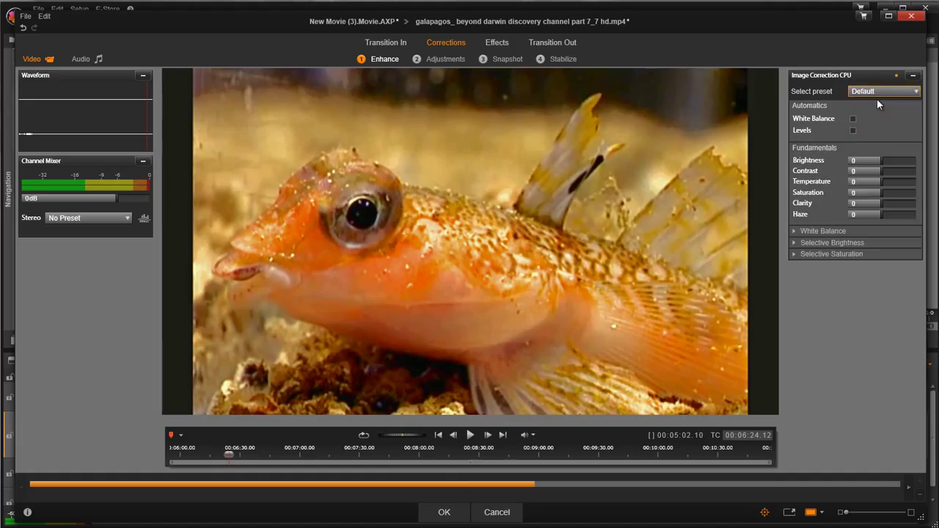